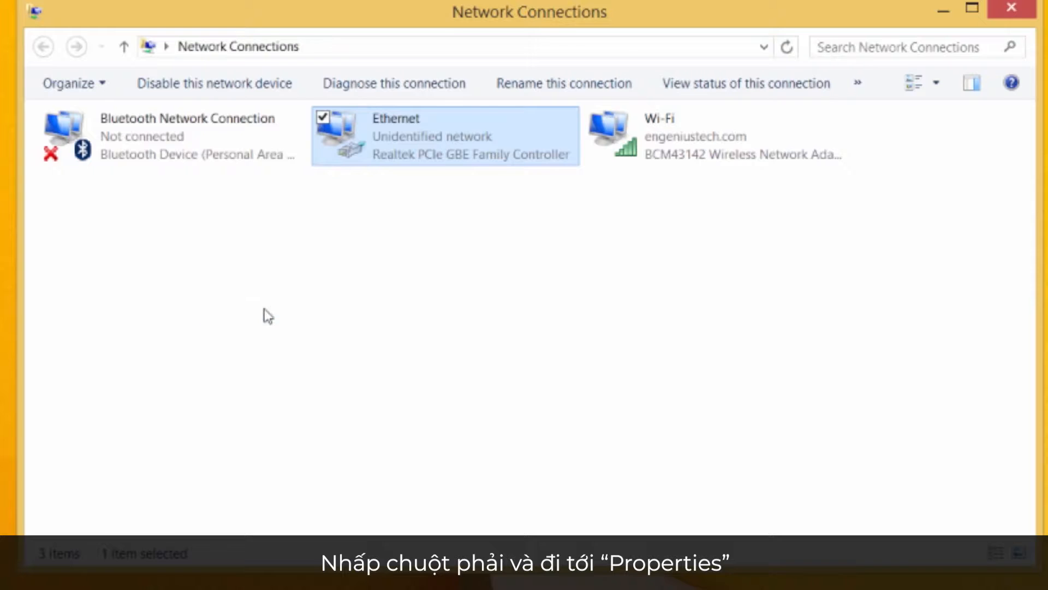
Switch the Ethernet adapter's IPv4 settings to a static address of 192.168.1.10.
drag(407, 333, 407, 351)
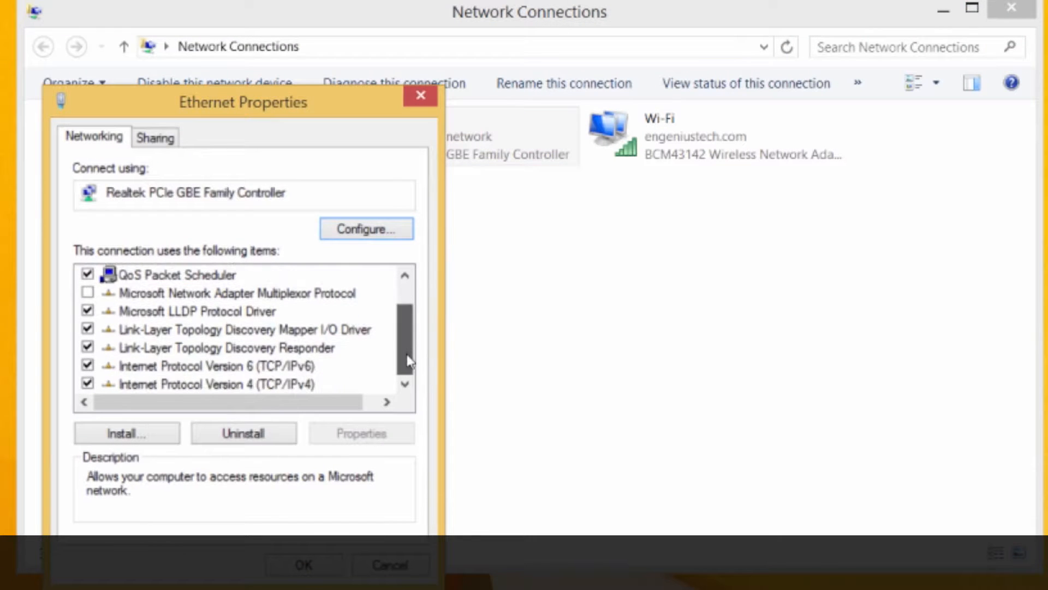
click(232, 385)
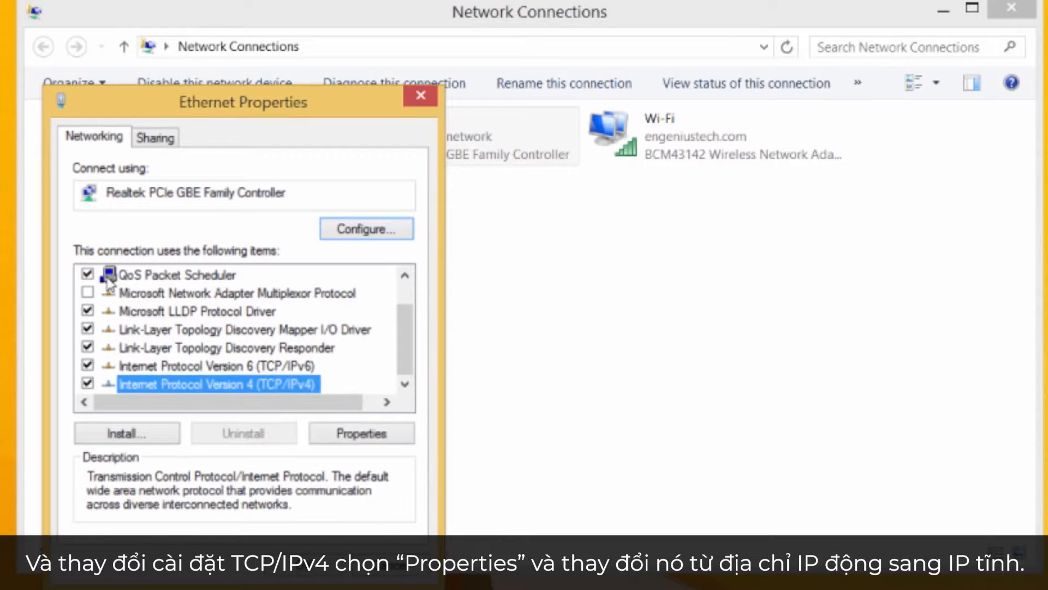
click(334, 436)
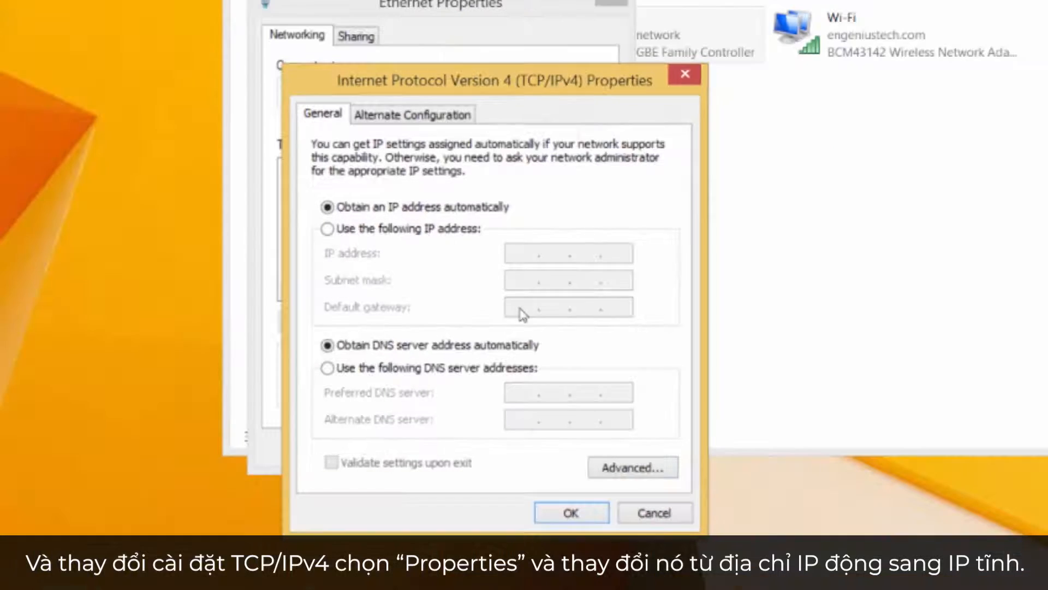
click(354, 228)
text(192.16)
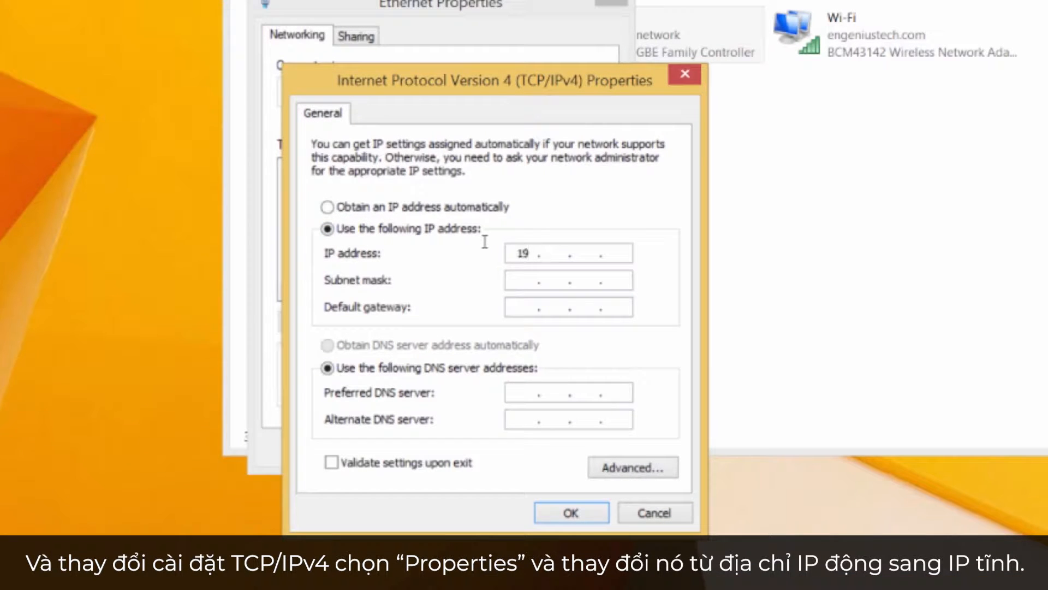
text(8.1.10)
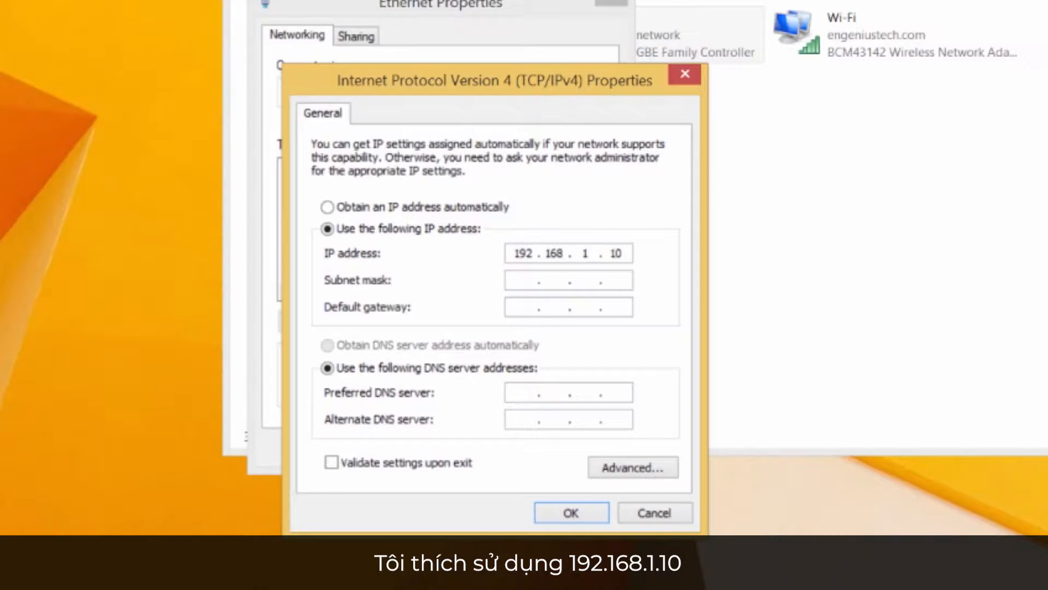
key(Tab)
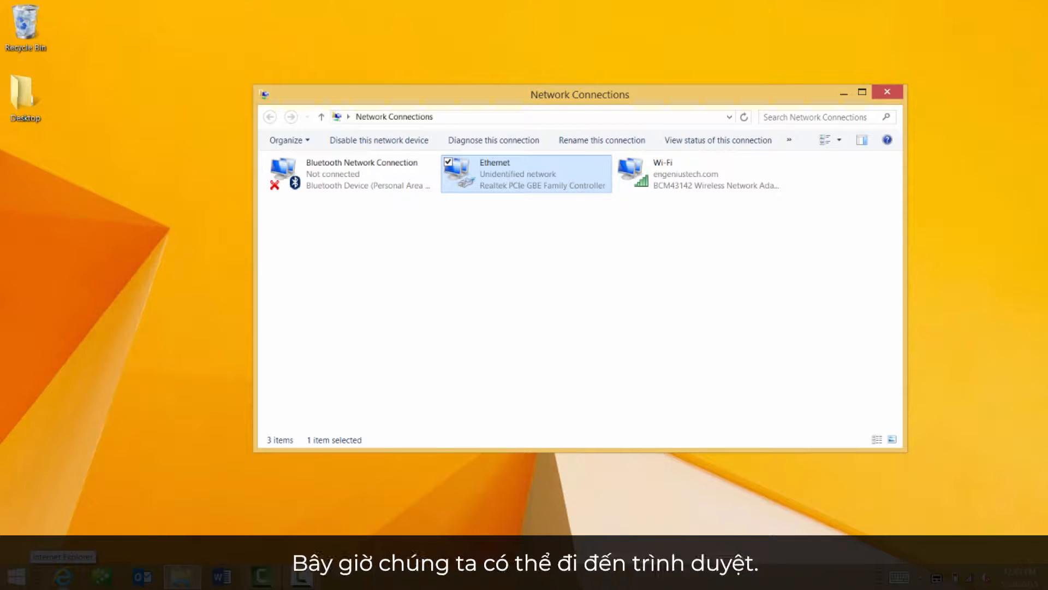
Browse Internet Explorer to the access point's default address 192.168.1.1.
click(63, 576)
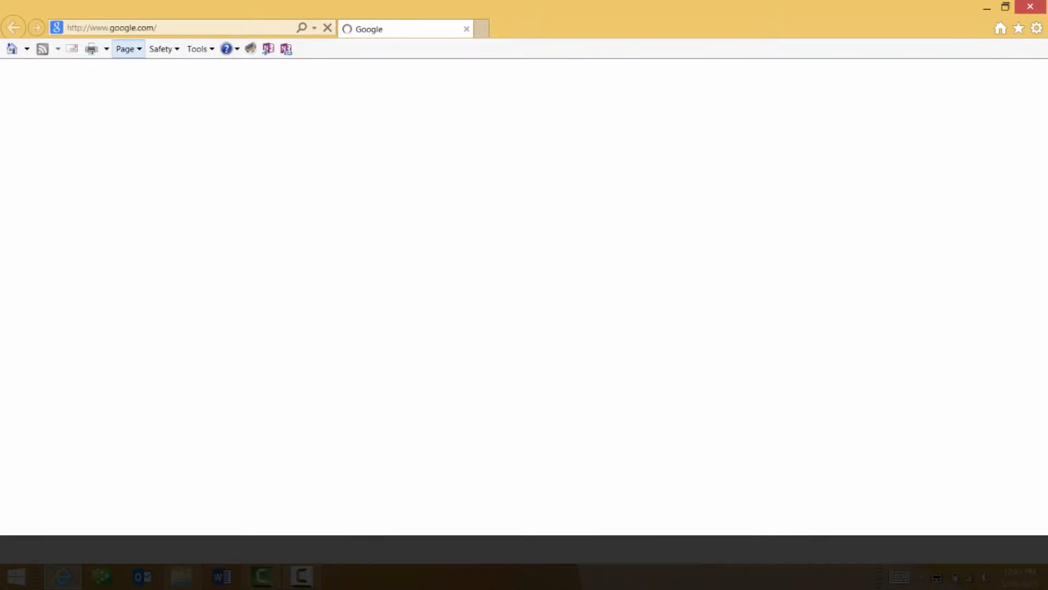
click(254, 28)
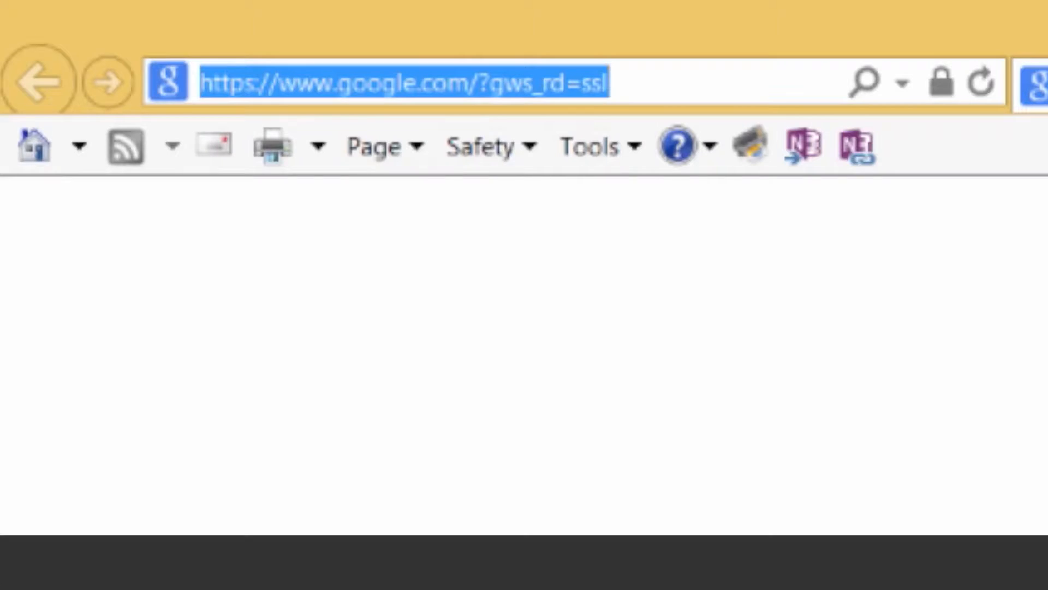
text(192.168.1.1/)
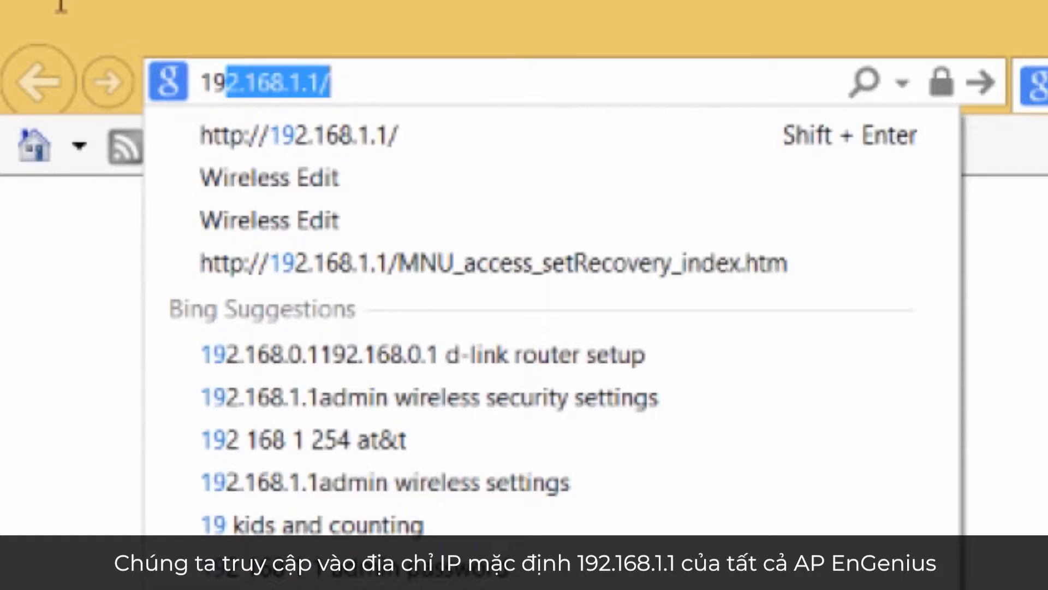
key(End)
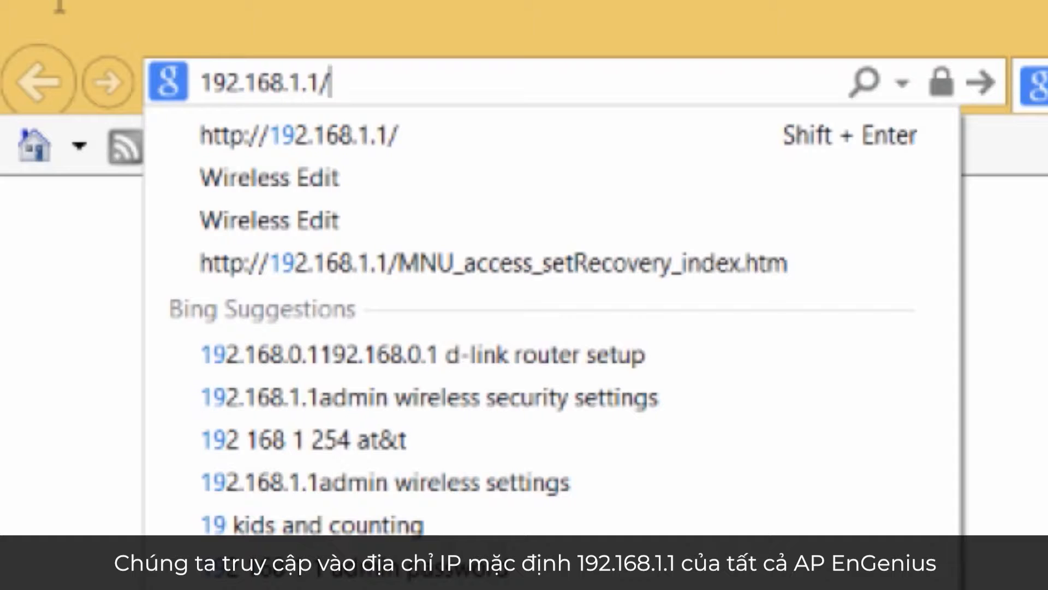
key(Return)
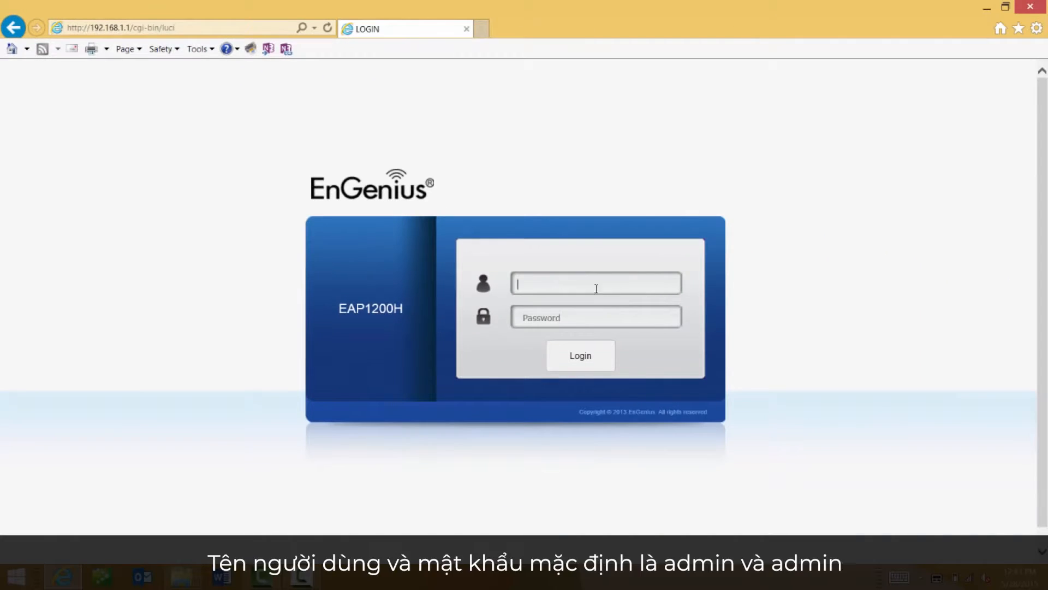
Log in with the admin username and default password, then open the Wireless settings page.
key(Tab)
key(Return)
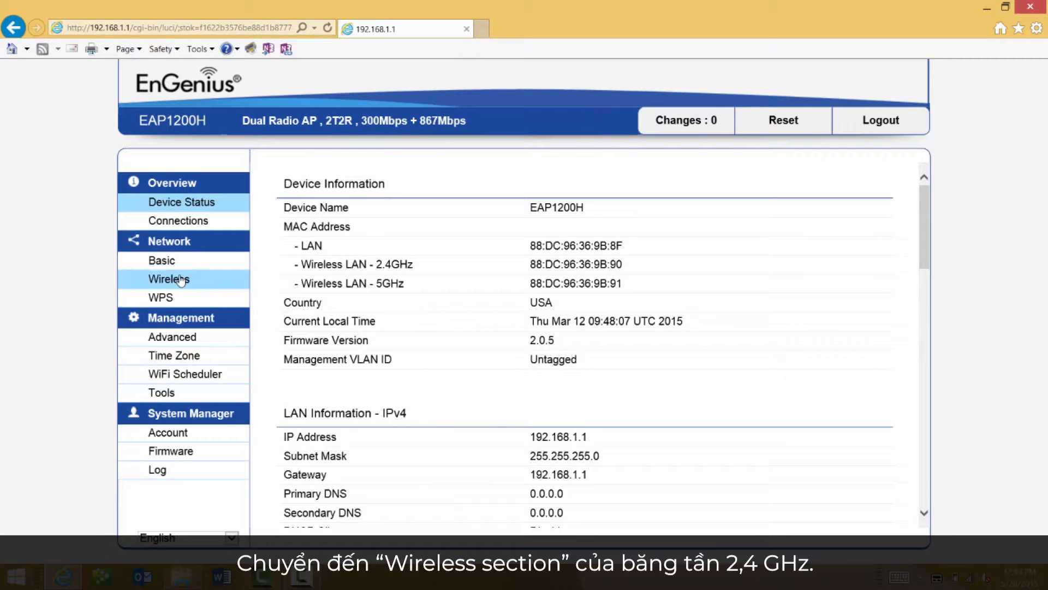
click(181, 279)
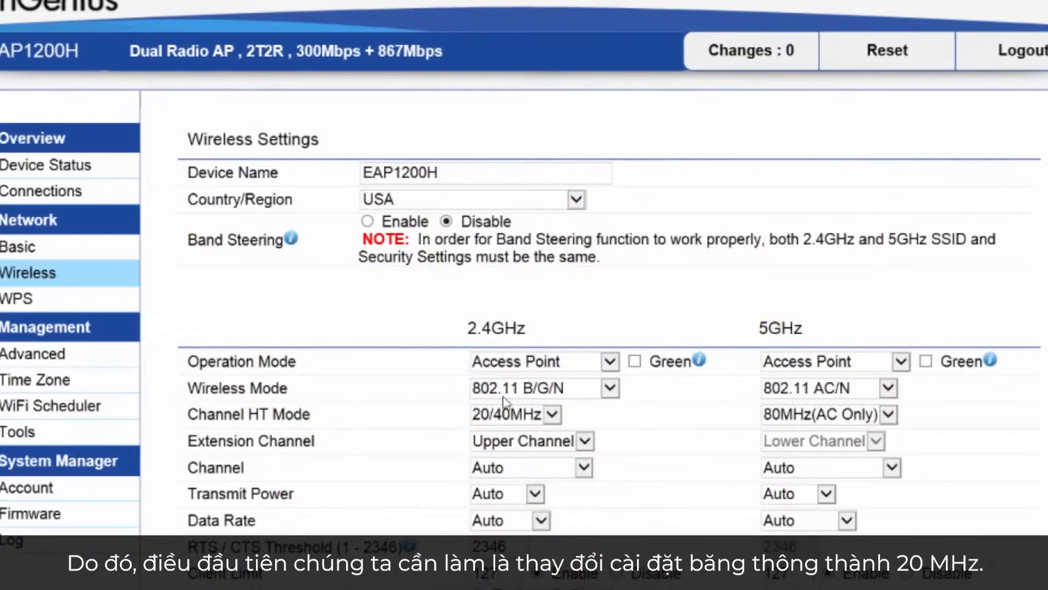
Change the 2.4GHz Channel HT Mode from its current width to 20MHz.
click(554, 413)
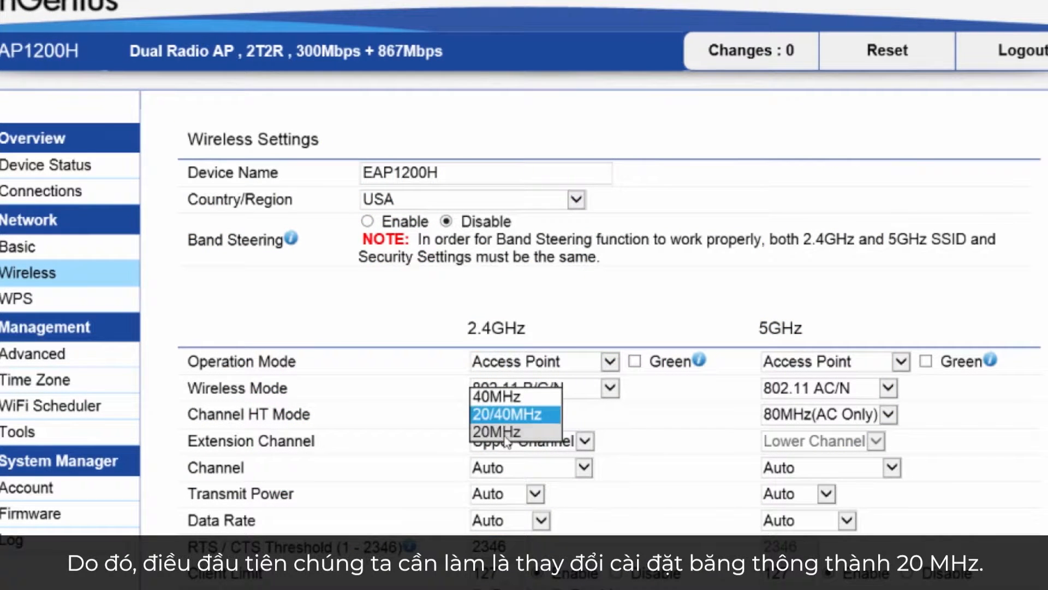
click(505, 433)
click(398, 355)
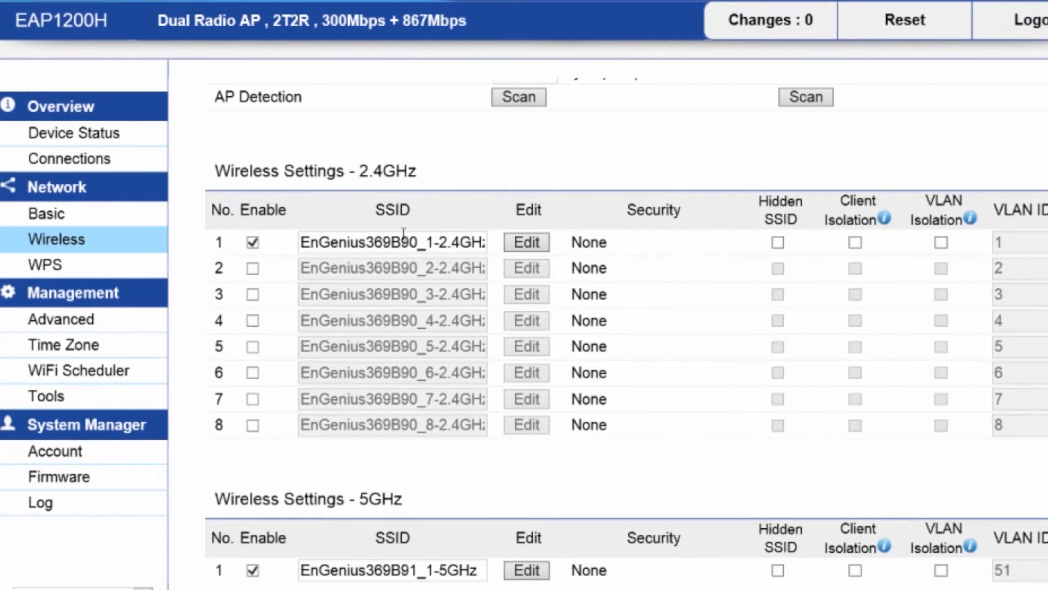
Rename the first 2.4GHz SSID to Engenius1.
triple_click(406, 241)
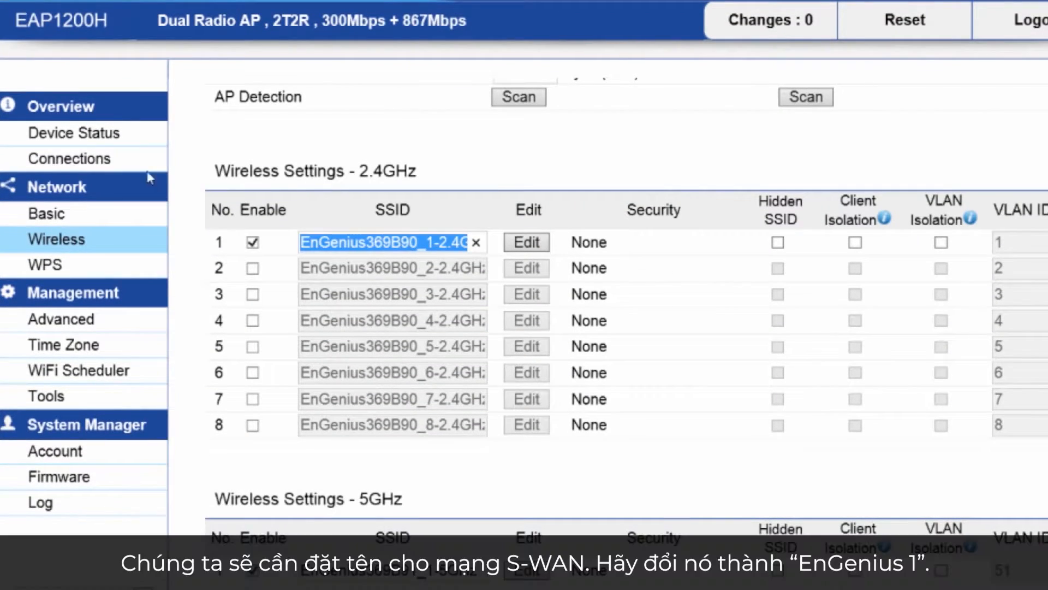
text(R)
key(BackSpace)
text(Engenius1)
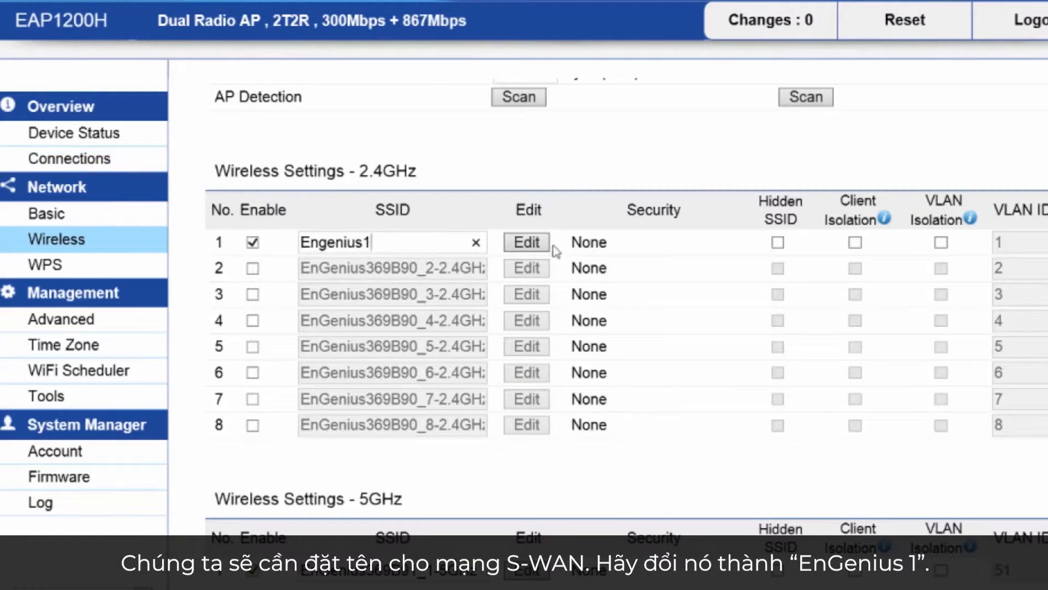
Secure it with WPA2-PSK, AES and a passphrase, then name 5GHz SSID 1 Engenius1.
click(522, 244)
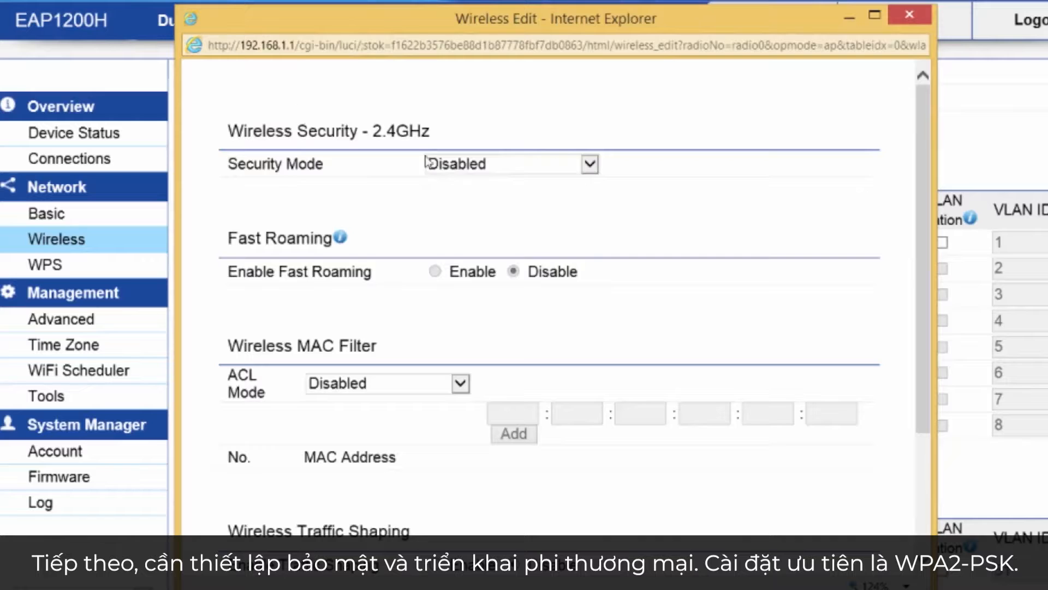
click(590, 164)
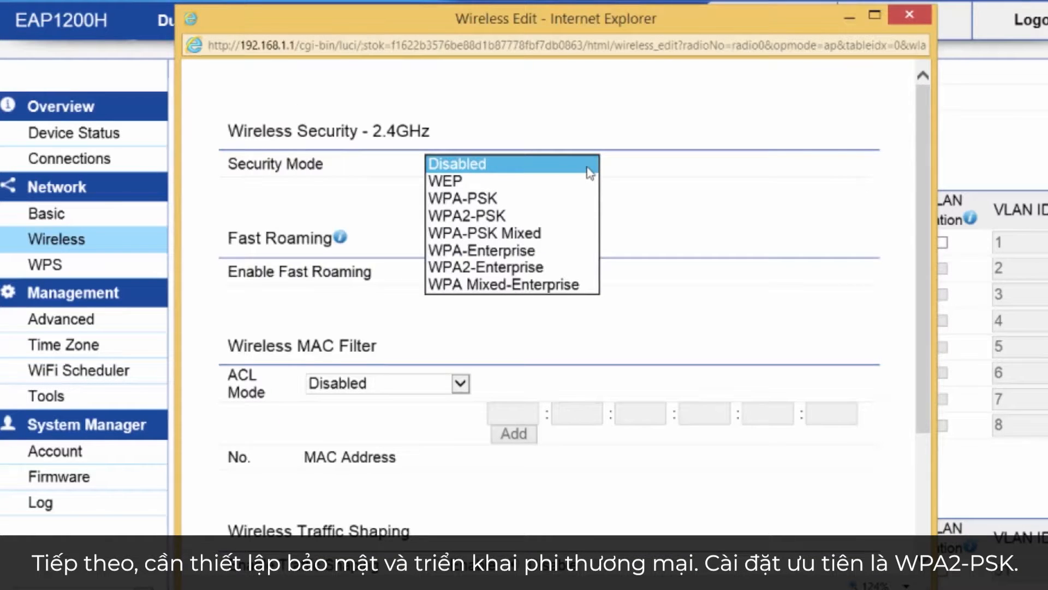
click(590, 170)
click(590, 163)
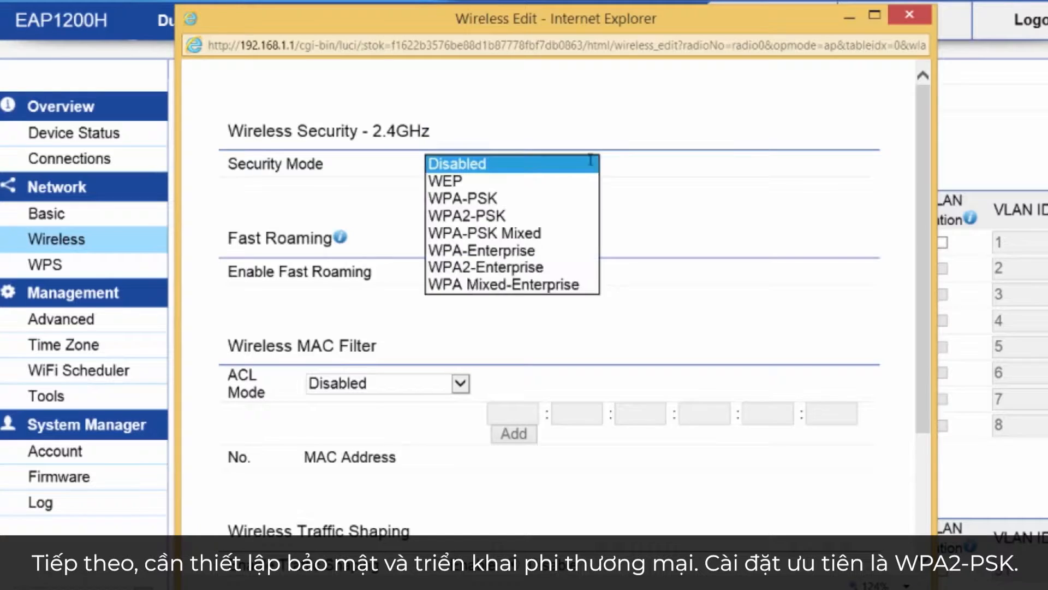
click(484, 218)
click(552, 191)
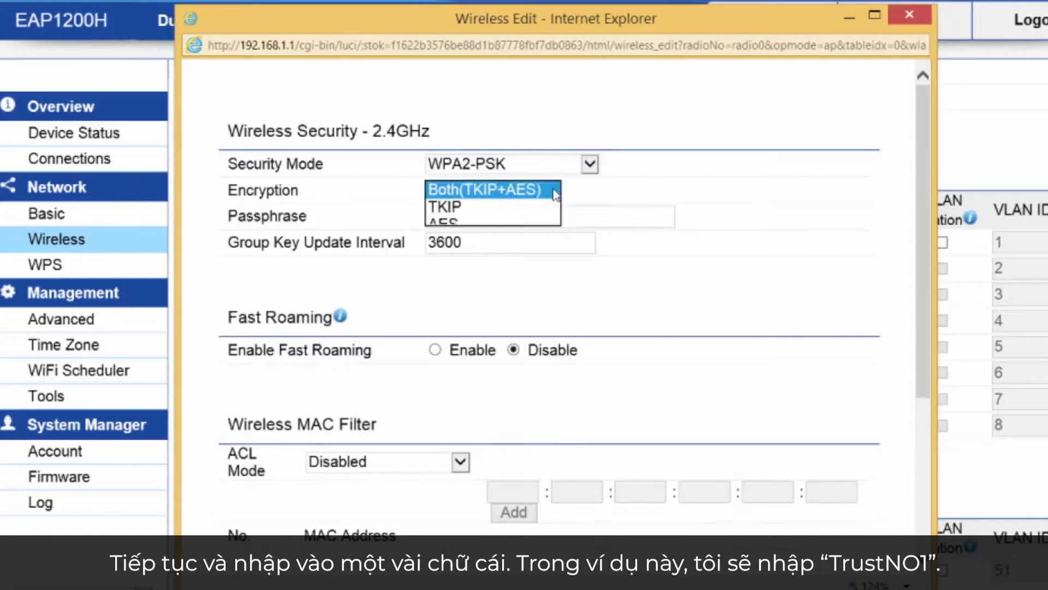
click(457, 224)
click(457, 217)
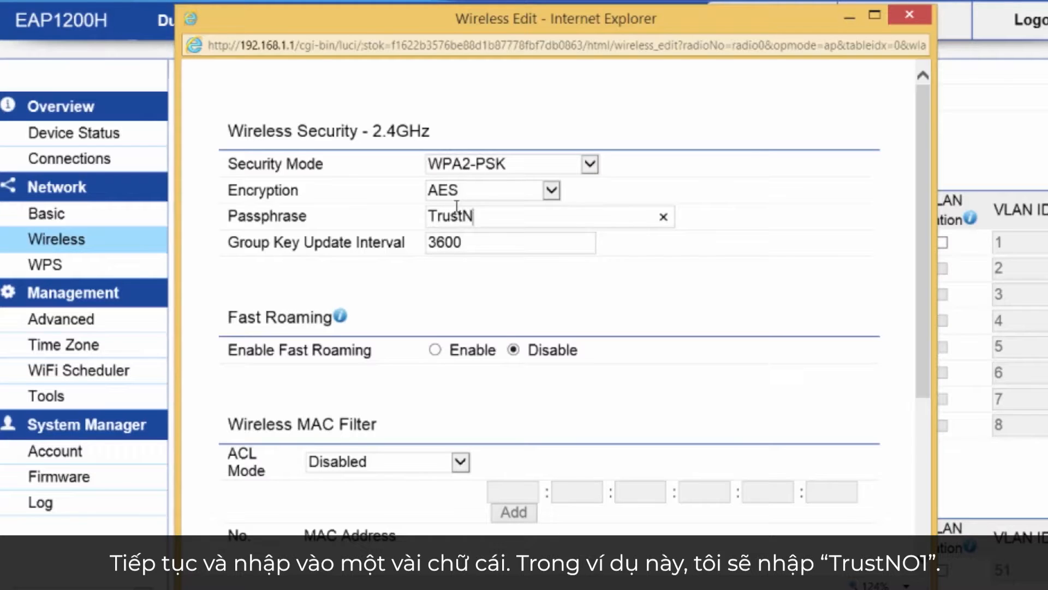
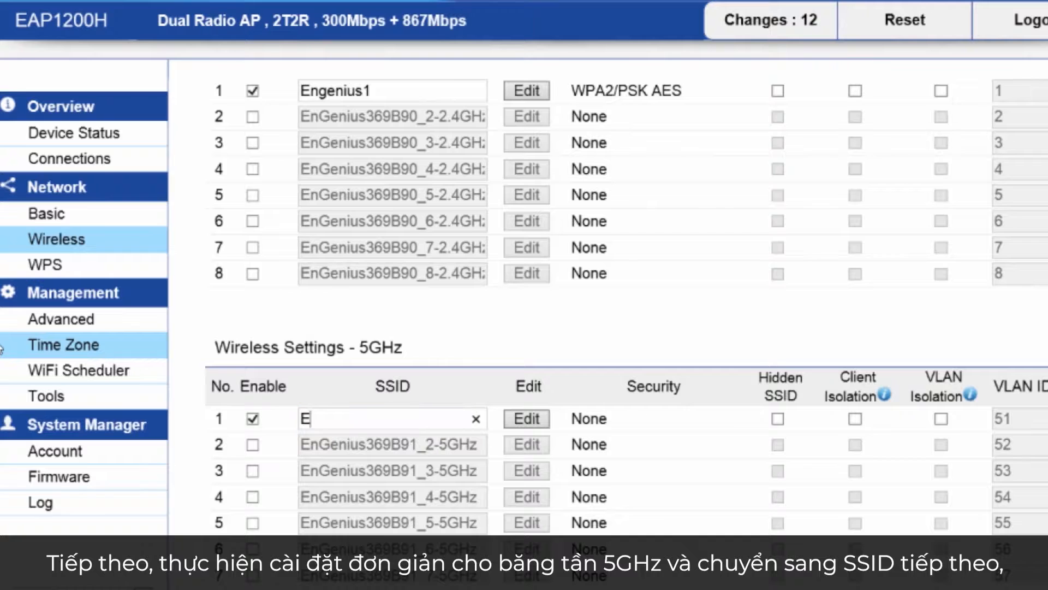
Set the first 5GHz SSID's security to WPA2-PSK with AES encryption and enter the passphrase.
click(538, 422)
click(532, 164)
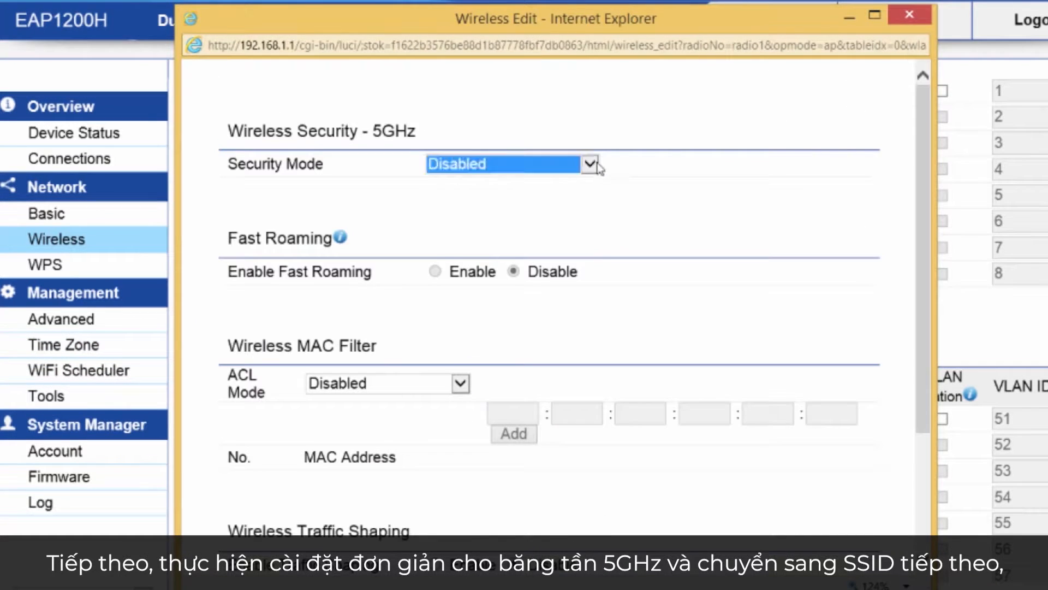
click(489, 215)
click(553, 190)
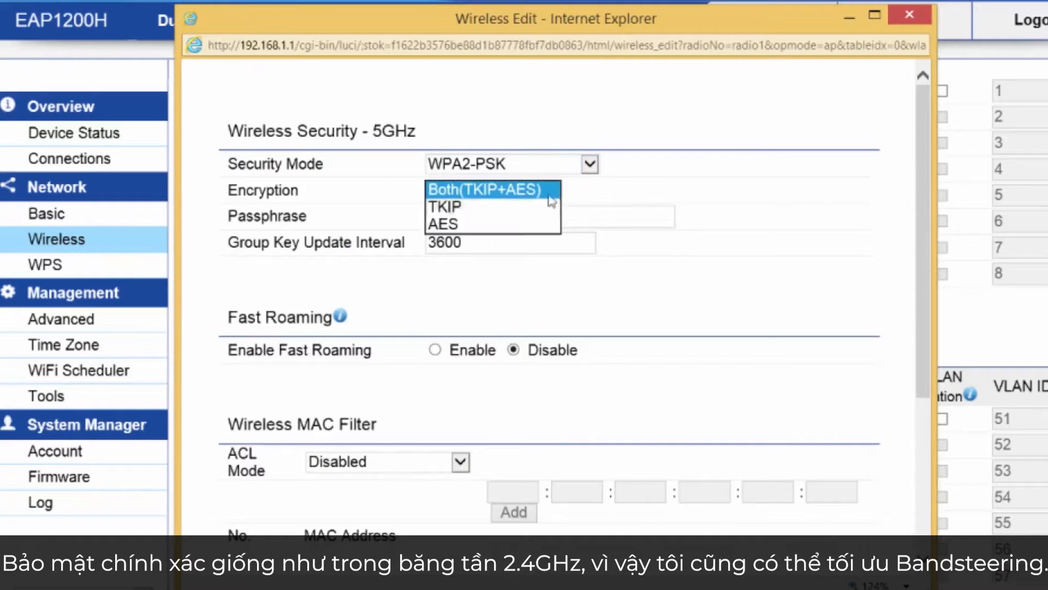
click(475, 224)
key(Tab)
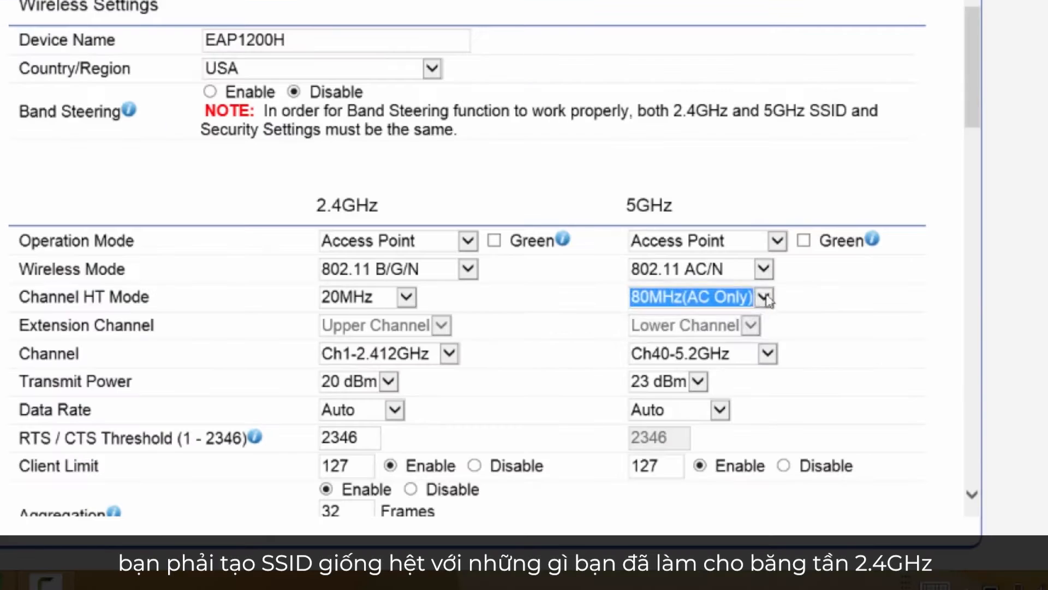
Keep 5GHz Channel HT Mode at 80MHz(AC Only) and run the 5GHz AP Detection scan.
click(769, 300)
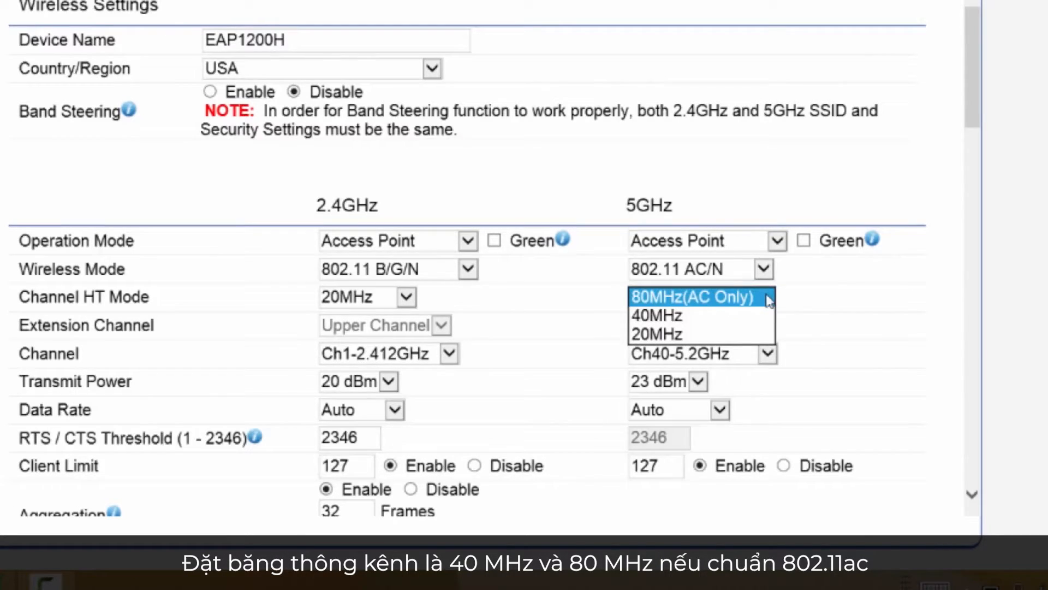
click(717, 299)
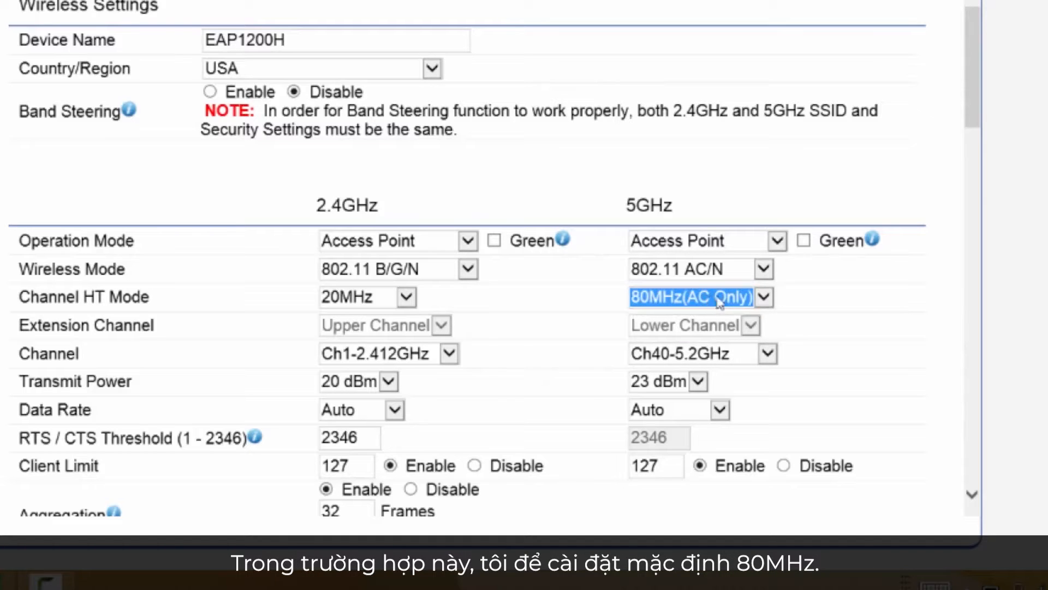
click(800, 315)
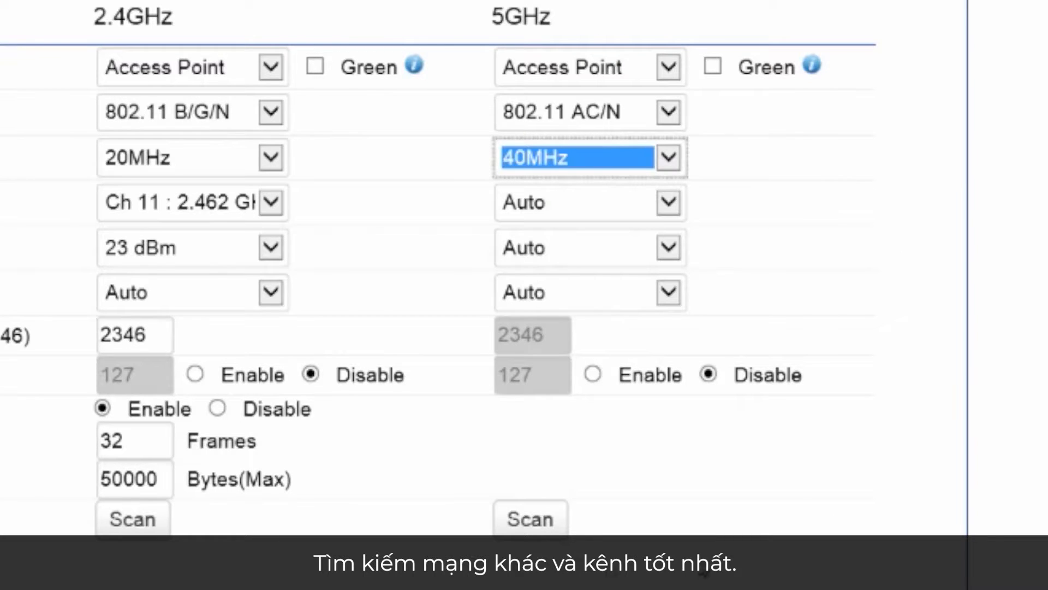
click(547, 523)
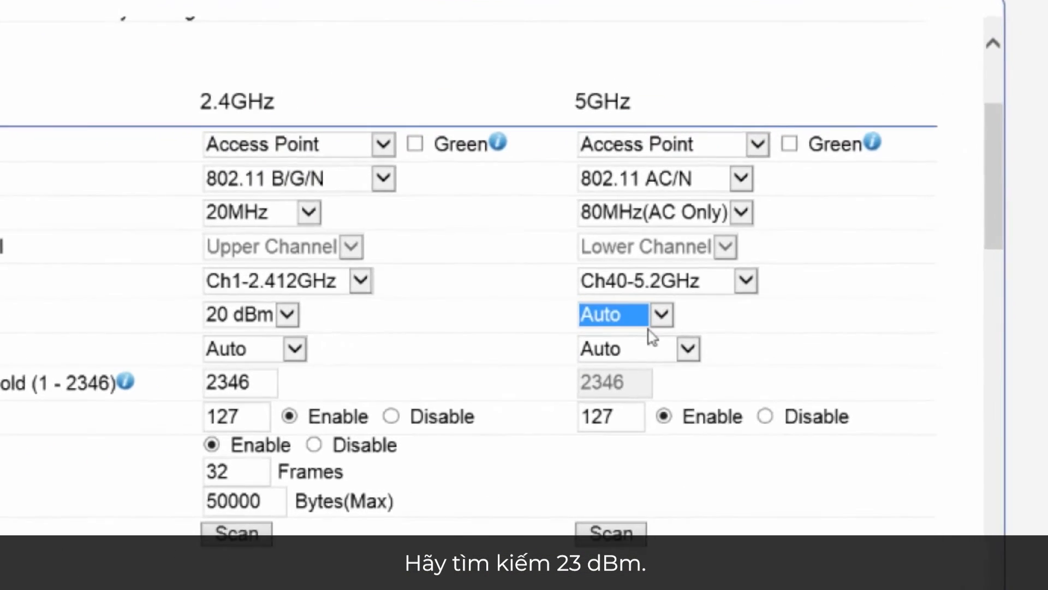
Set 5GHz transmit power to 23 dBm and enable Band Steering.
click(663, 314)
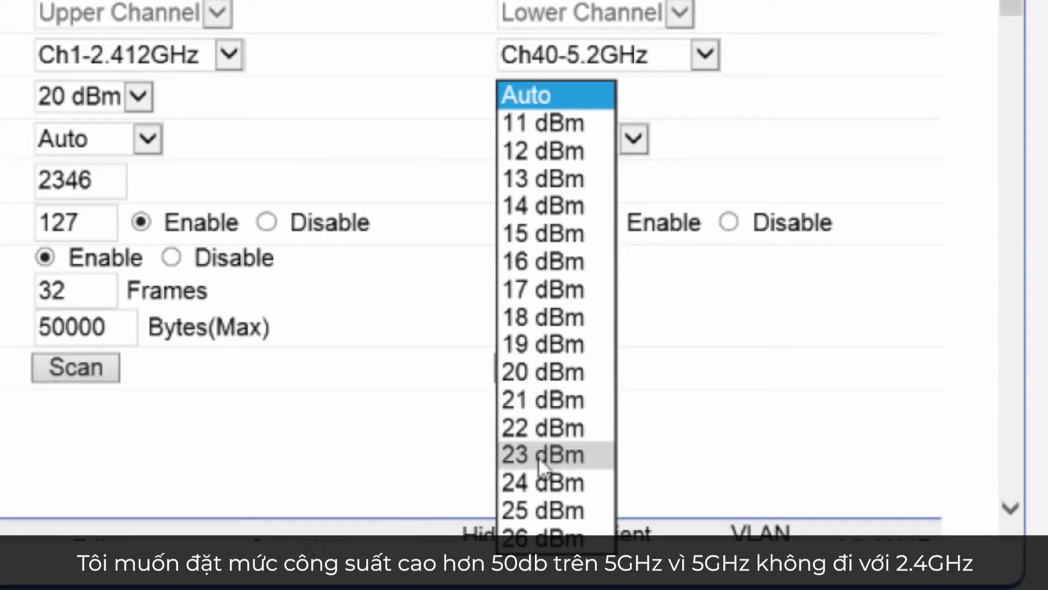
click(554, 454)
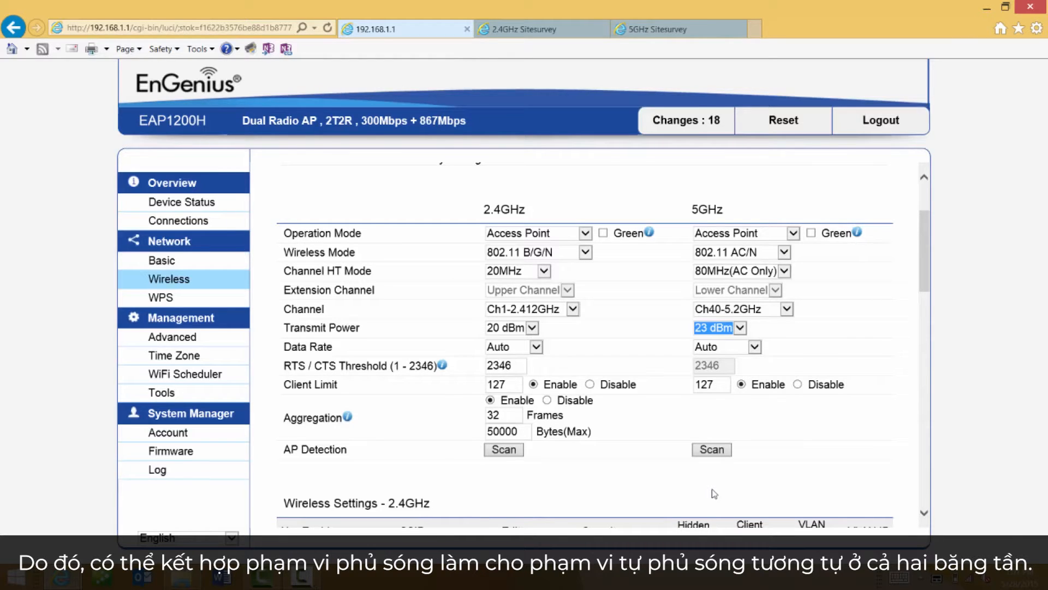
scroll(714, 494, up, 5)
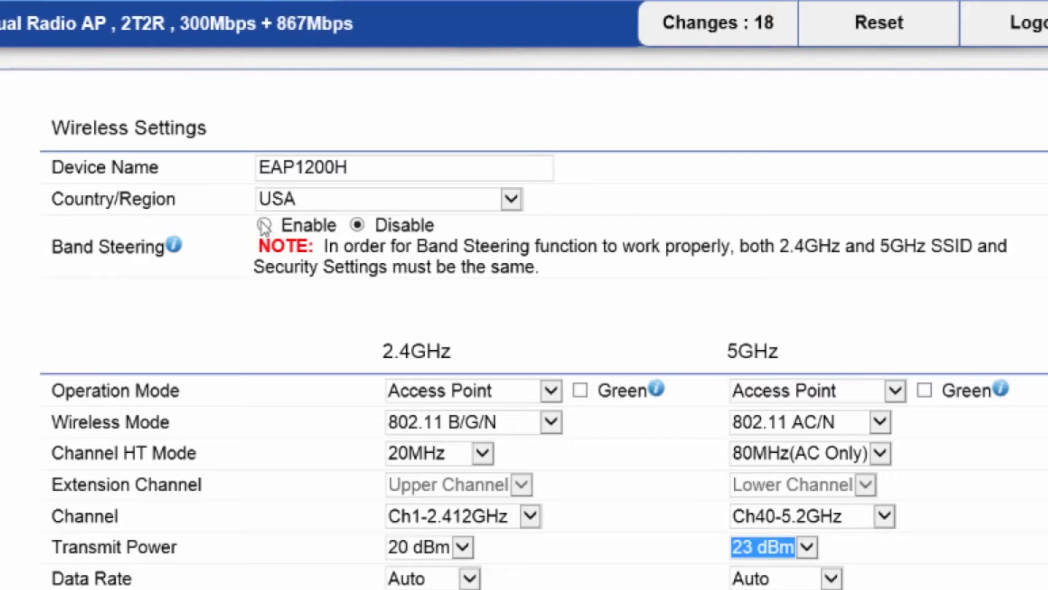
click(264, 225)
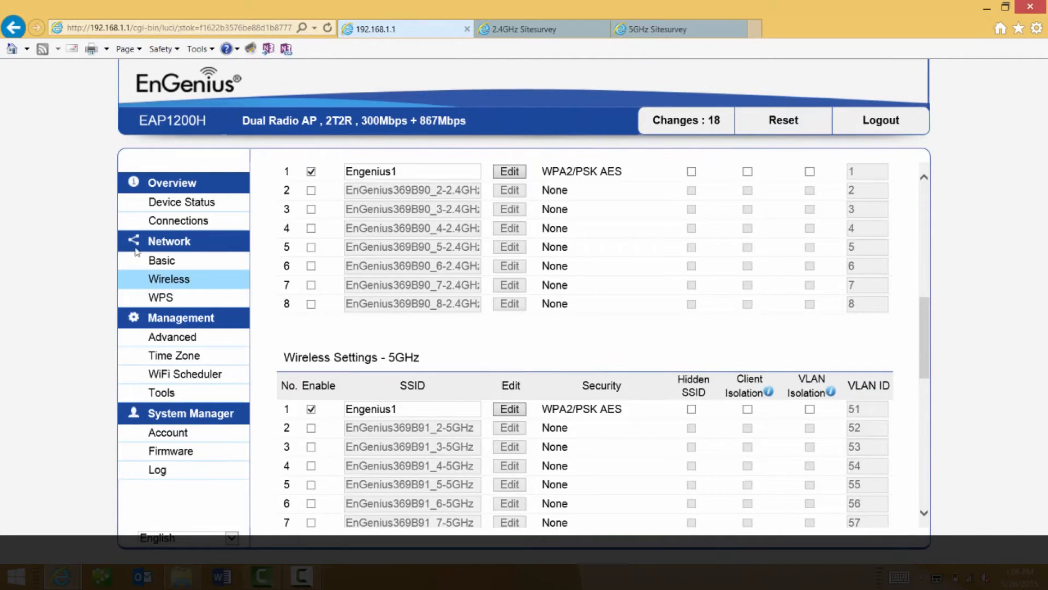
Change the administrator password in Account settings, then bring up the Basic network page.
click(172, 438)
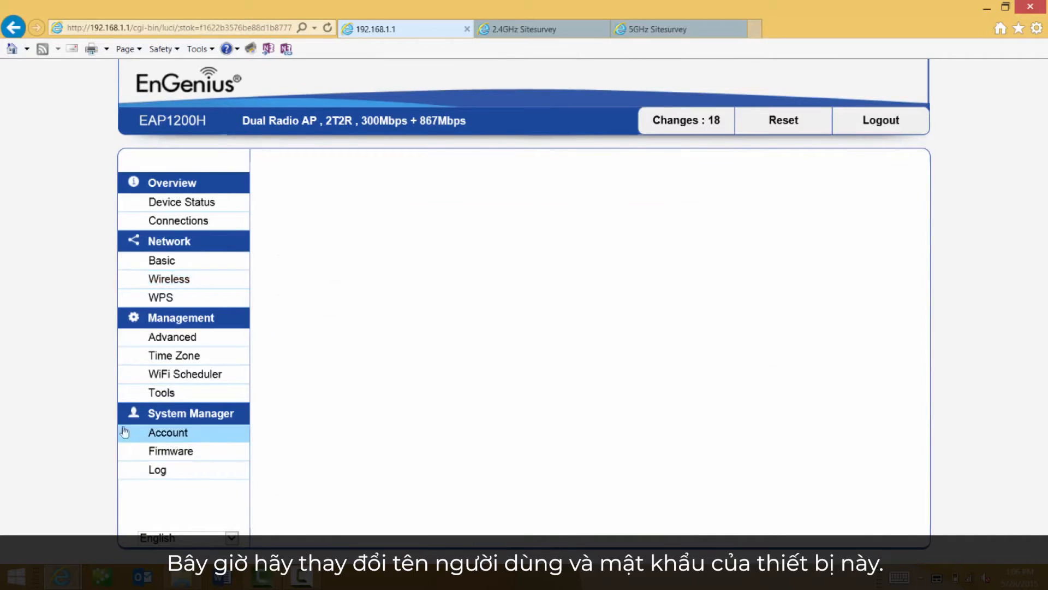
click(598, 227)
text(•••••)
key(Tab)
text(•••••••••••)
key(Tab)
text(•••••••••••)
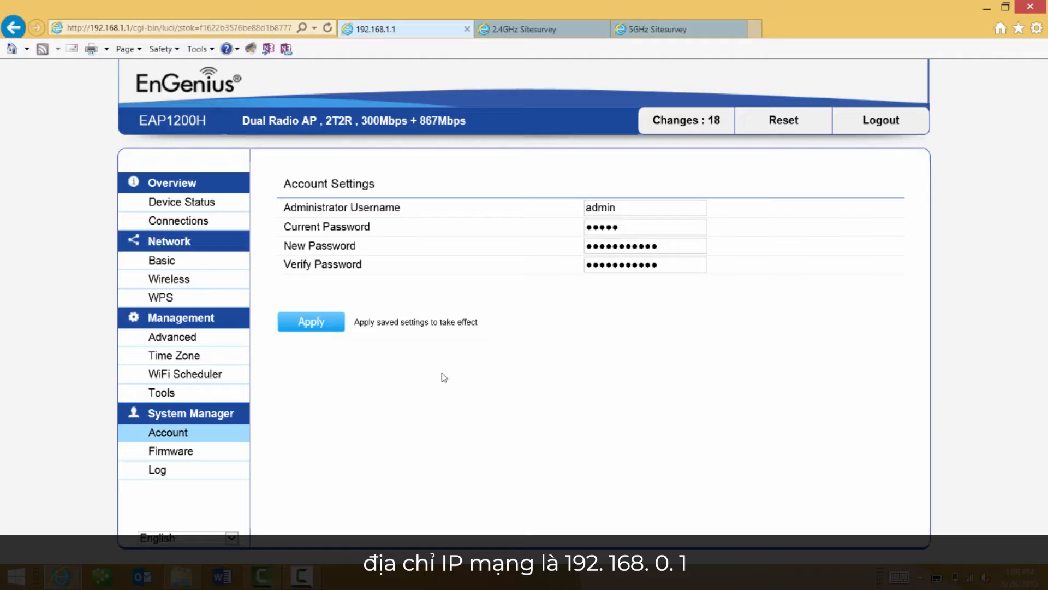
click(161, 261)
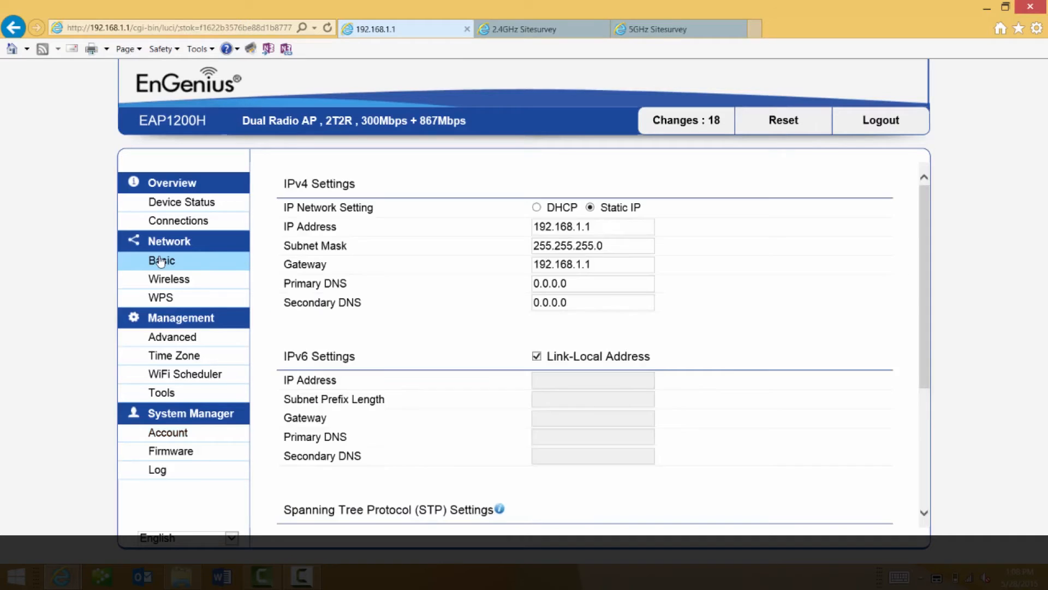
Change the IP address to 192.168.0.20 and the gateway to 192.168.0.1, then save.
click(581, 225)
drag(576, 226, 612, 231)
text(0.20)
key(Tab)
key(Tab)
key(BackSpace)
text(193)
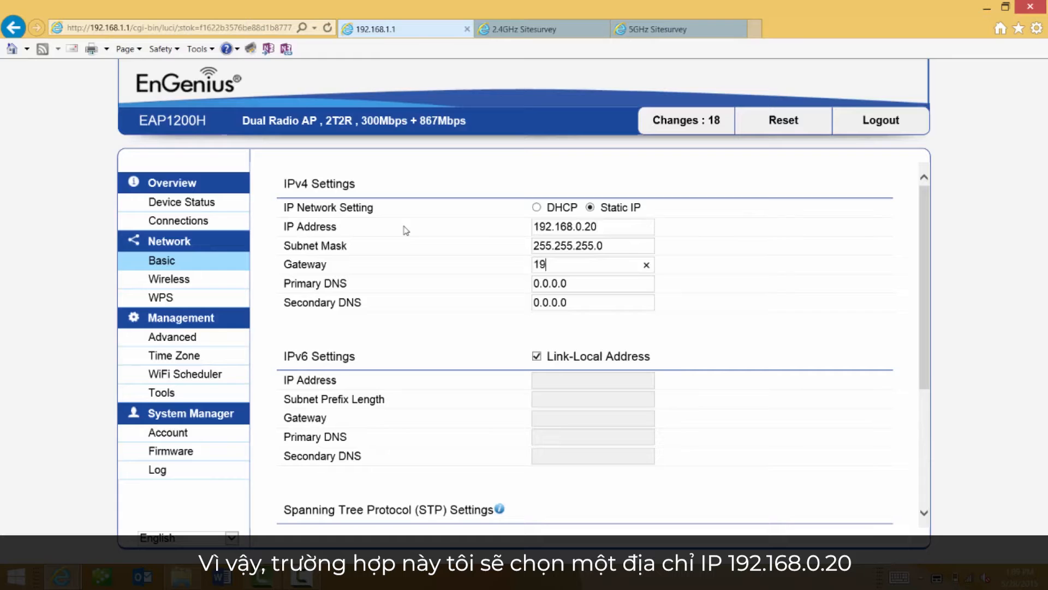
key(BackSpace)
key(BackSpace)
key(BackSpace)
text(192.16)
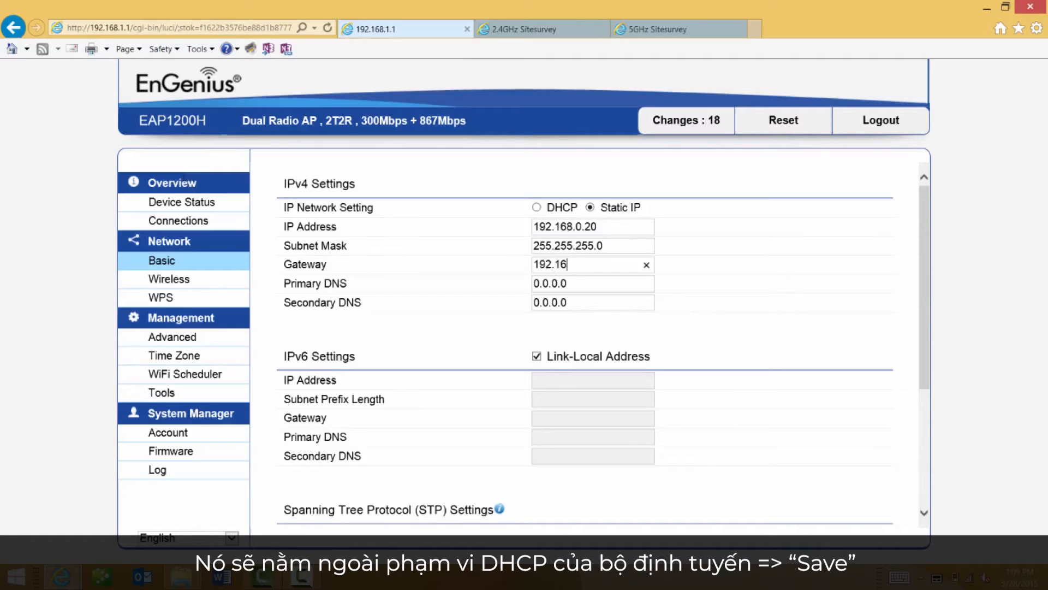
text(8.0.1)
scroll(434, 303, down, 4)
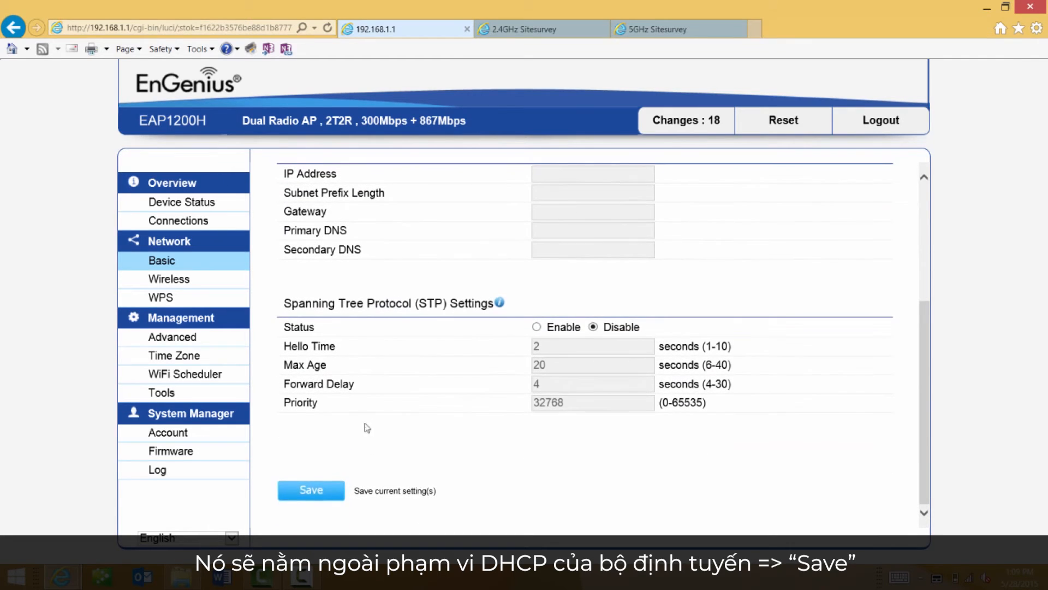
click(317, 499)
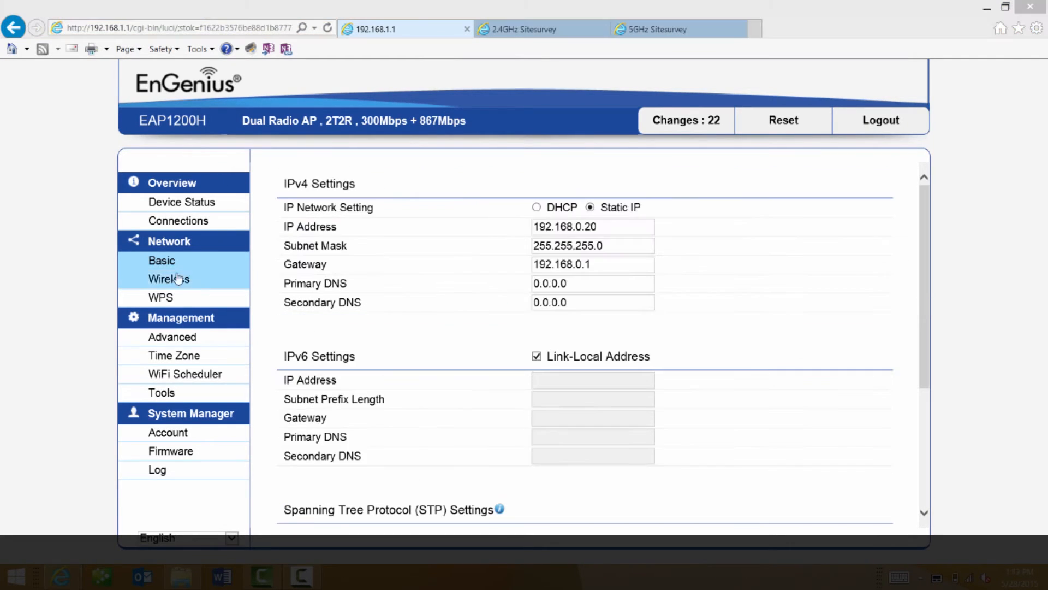
Review the 22 pending configuration changes and apply them to the EAP1200H.
click(680, 121)
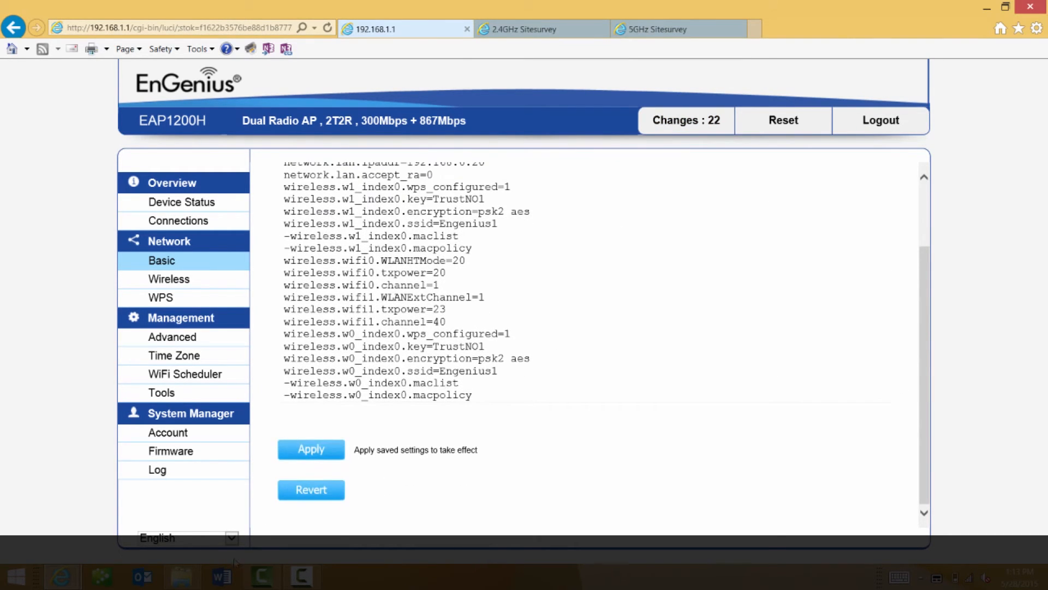
click(308, 453)
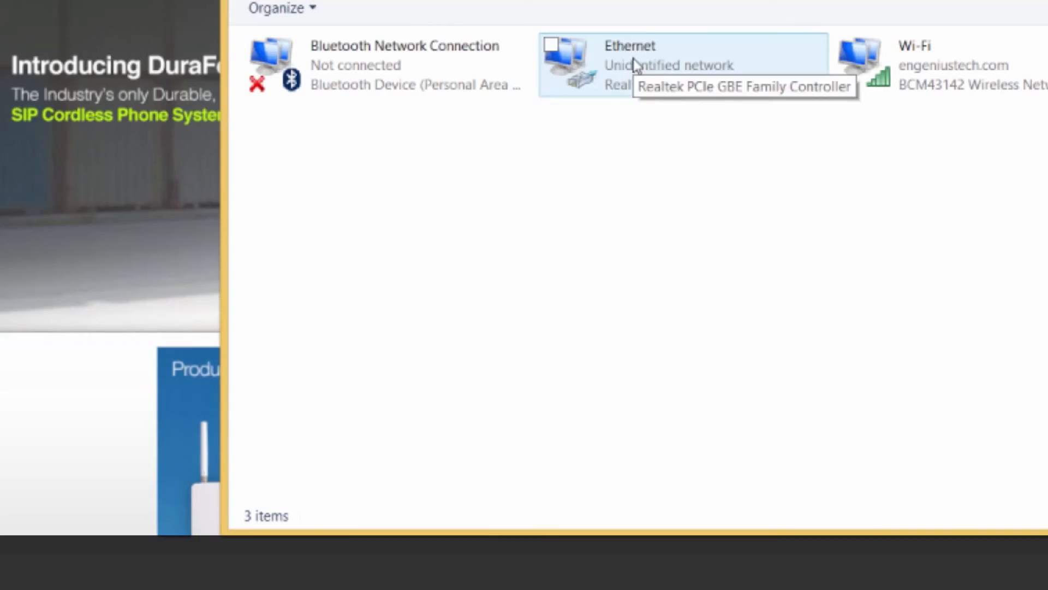
Set the Ethernet adapter's TCP/IPv4 properties to obtain an IP address automatically.
right_click(635, 65)
click(531, 257)
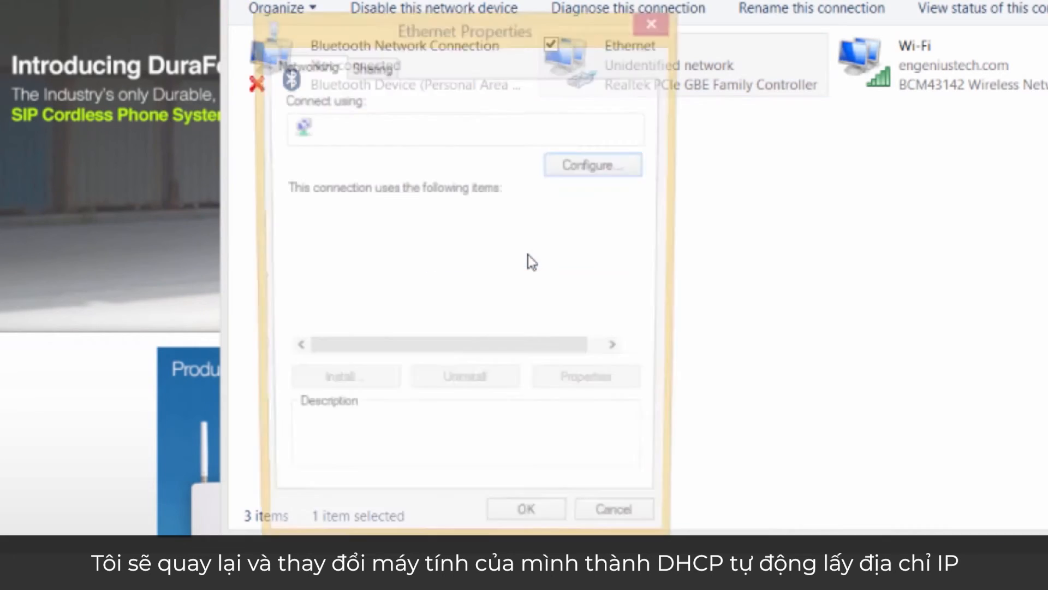
scroll(568, 284, down, 2)
click(518, 334)
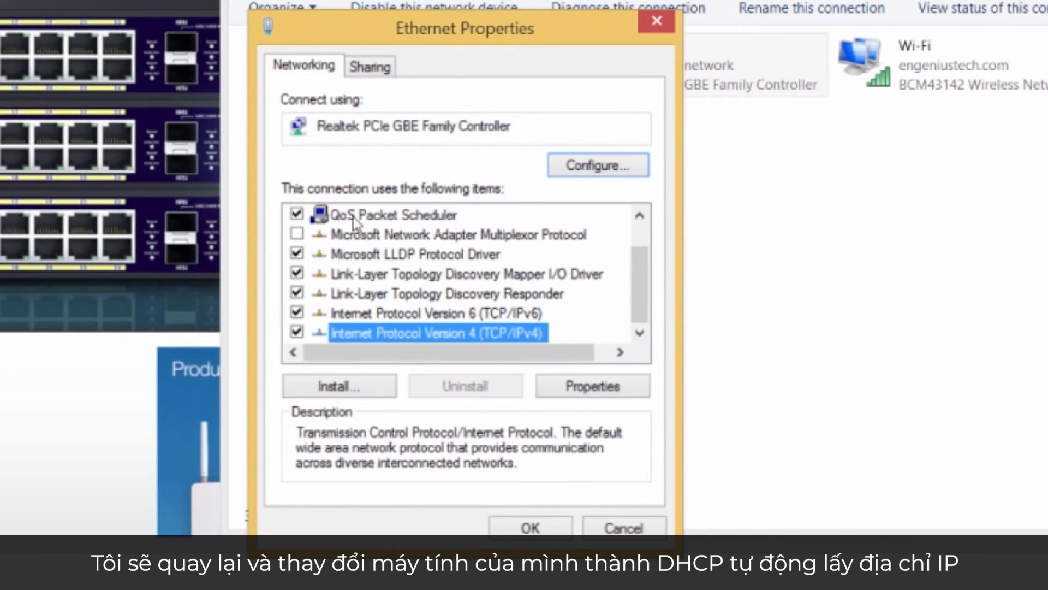
click(593, 386)
click(338, 259)
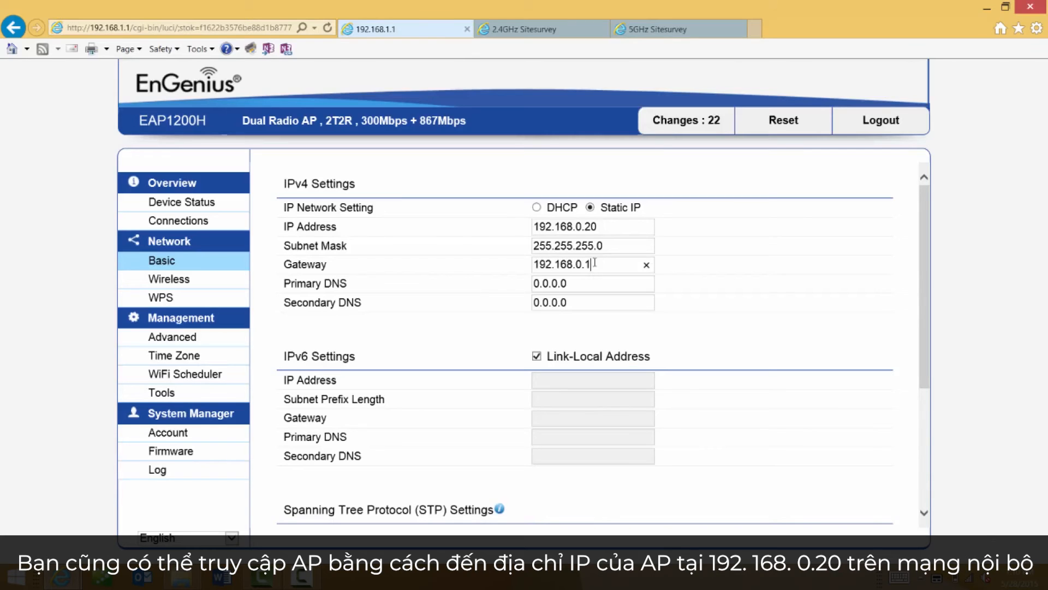
Join the Engenius1 Wi-Fi network using its security key, then close the networks list.
right_click(970, 578)
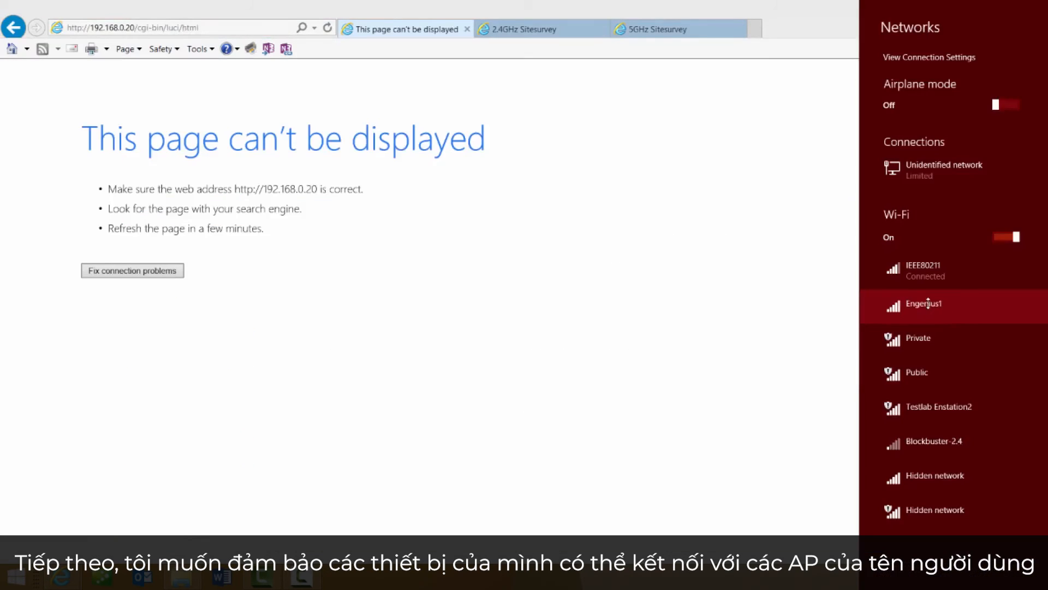
click(926, 304)
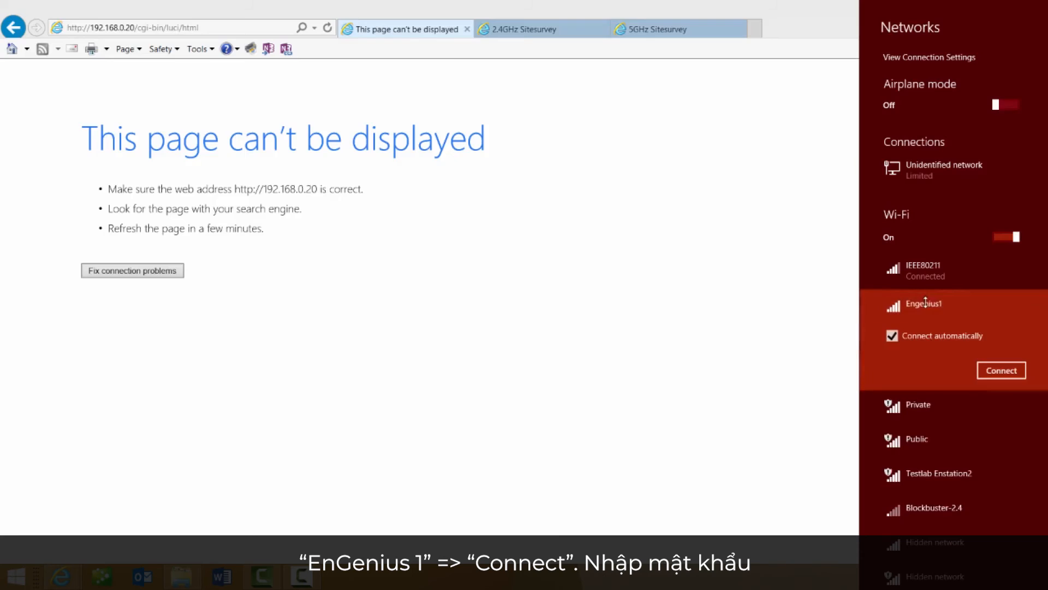
click(1002, 370)
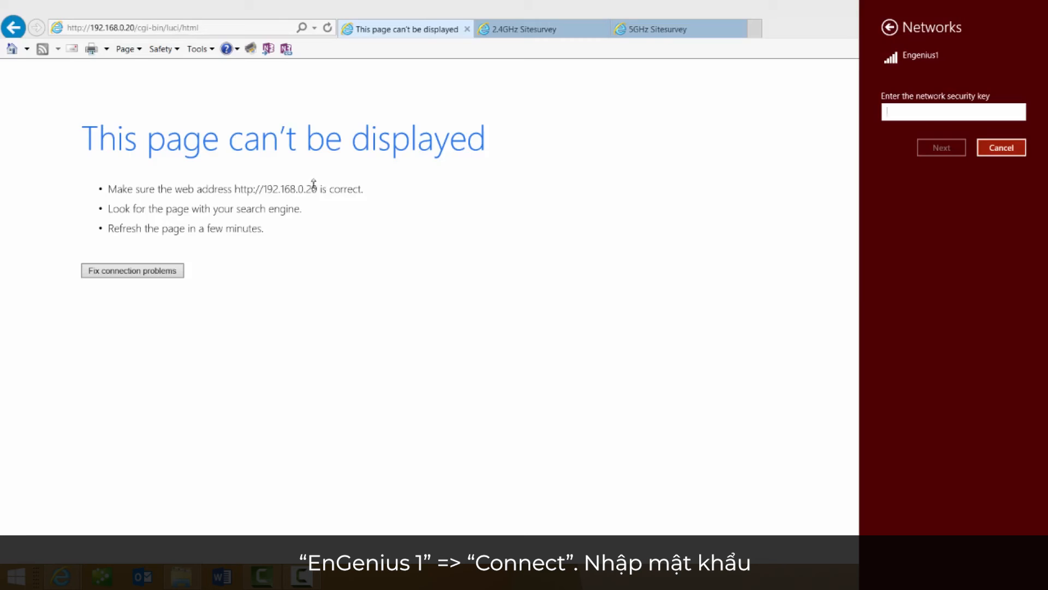
text(•••••••••)
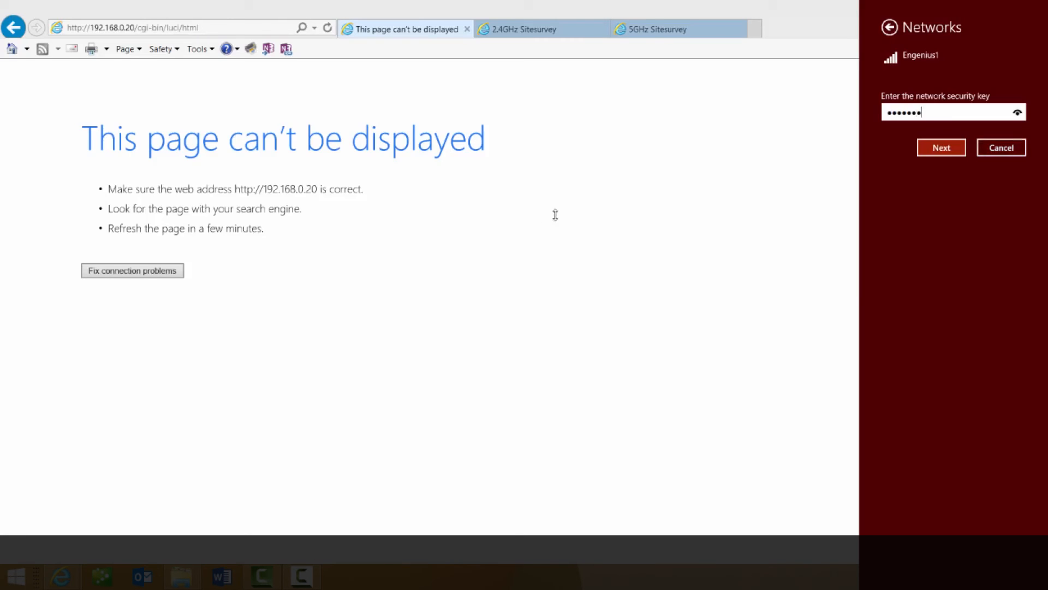
click(952, 144)
click(712, 171)
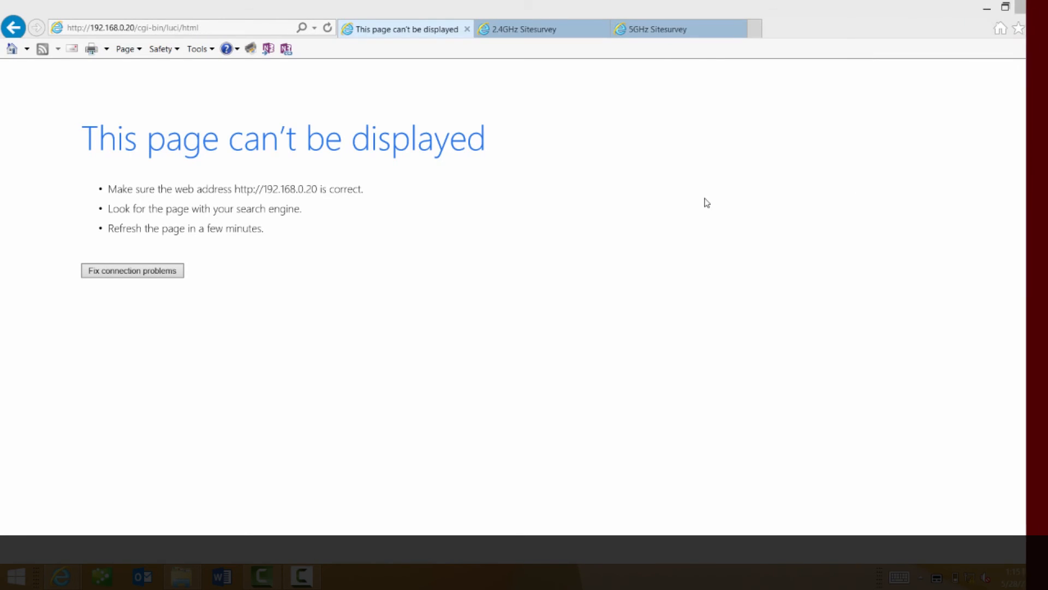